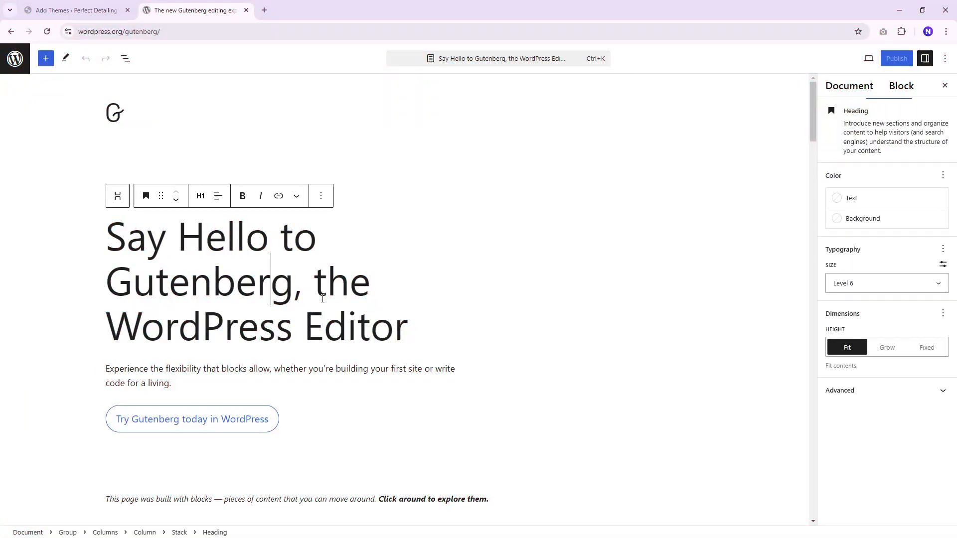
# Look over the default blocks and patterns on the Gutenberg demo page, and browse the available block themes
pyautogui.scroll(-17, 322, 298)
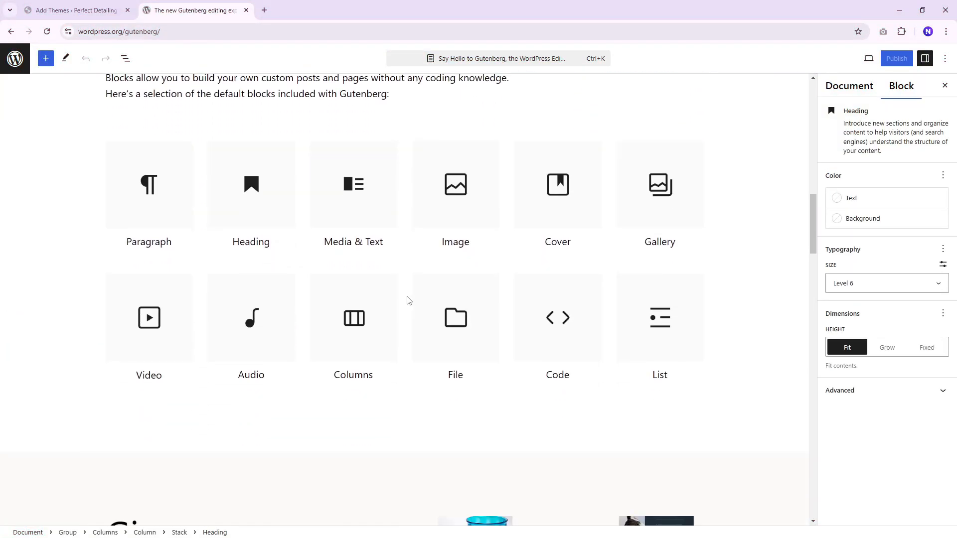
pyautogui.click(370, 271)
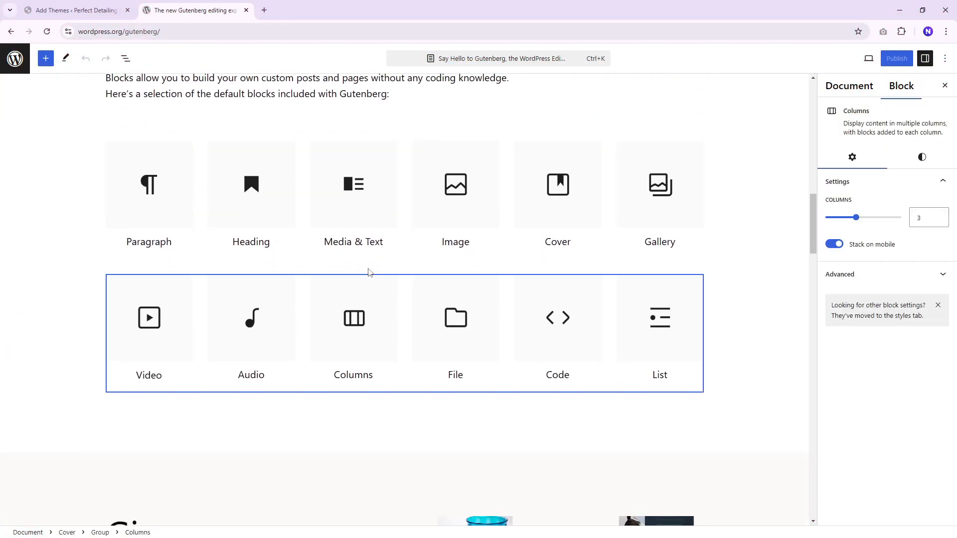
pyautogui.click(334, 320)
pyautogui.scroll(-5, 455, 346)
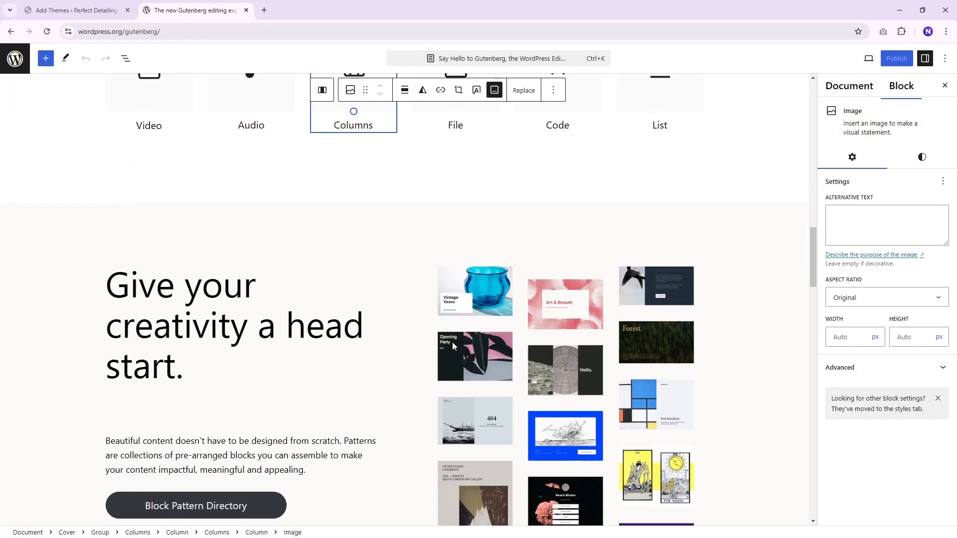
pyautogui.click(508, 309)
pyautogui.scroll(-5, 507, 309)
pyautogui.click(266, 263)
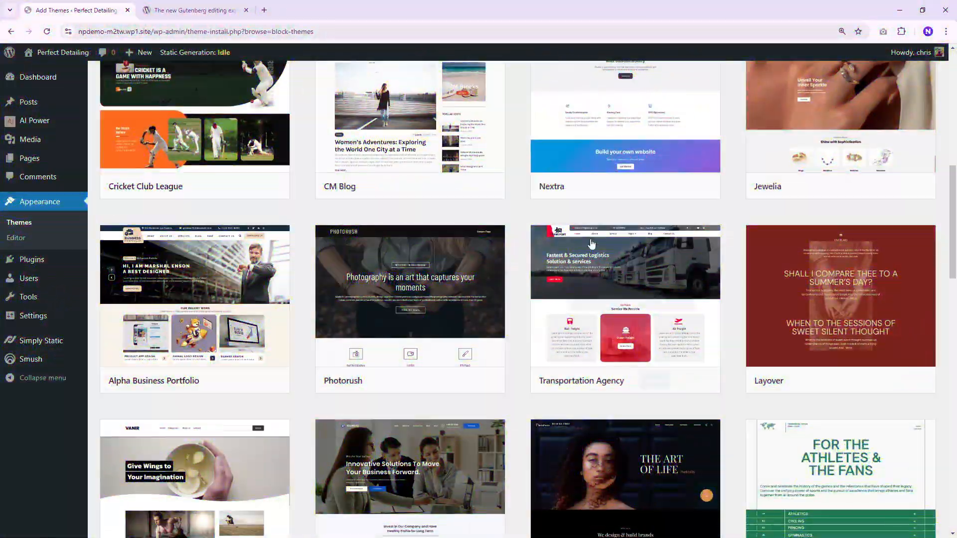
pyautogui.scroll(-5, 443, 326)
pyautogui.scroll(-3, 444, 326)
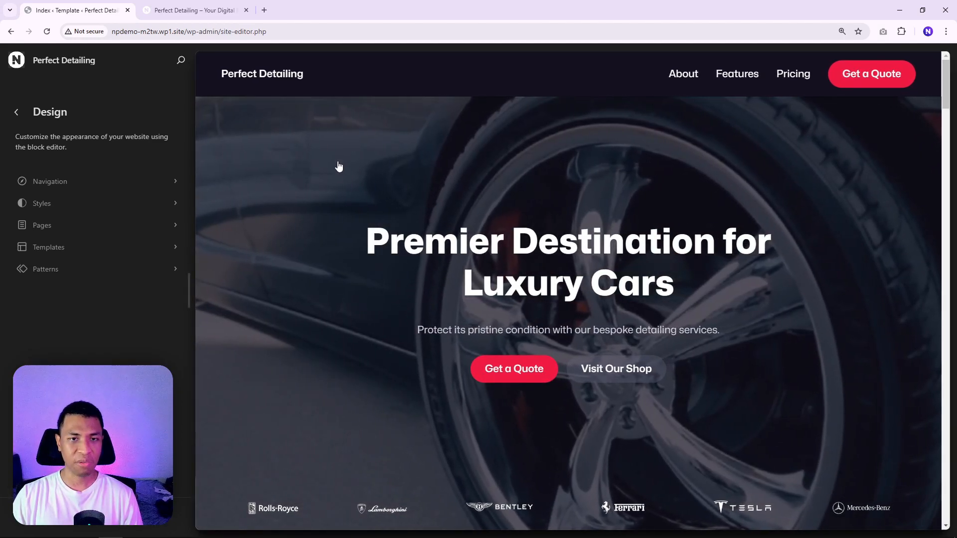
# Open the Index template for editing with its List View shown
pyautogui.click(415, 171)
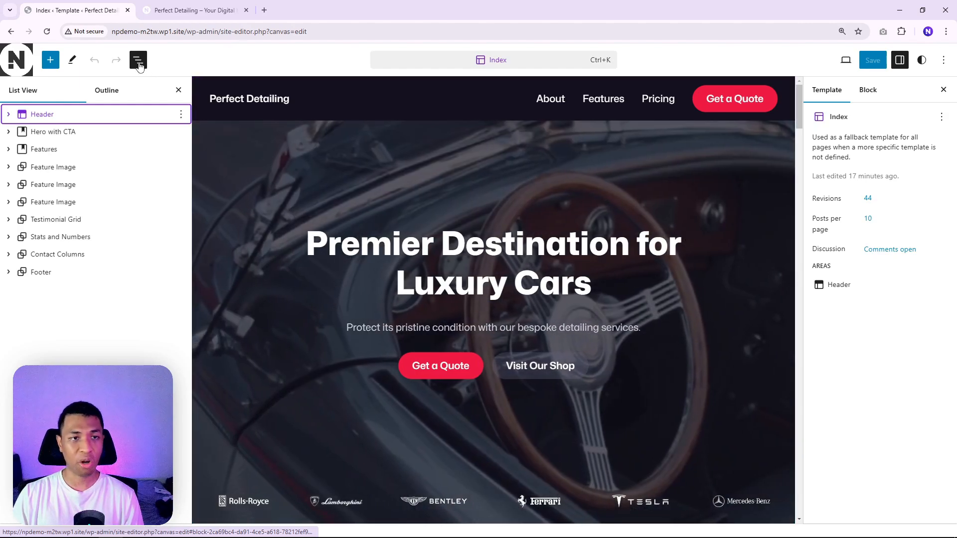
pyautogui.click(138, 63)
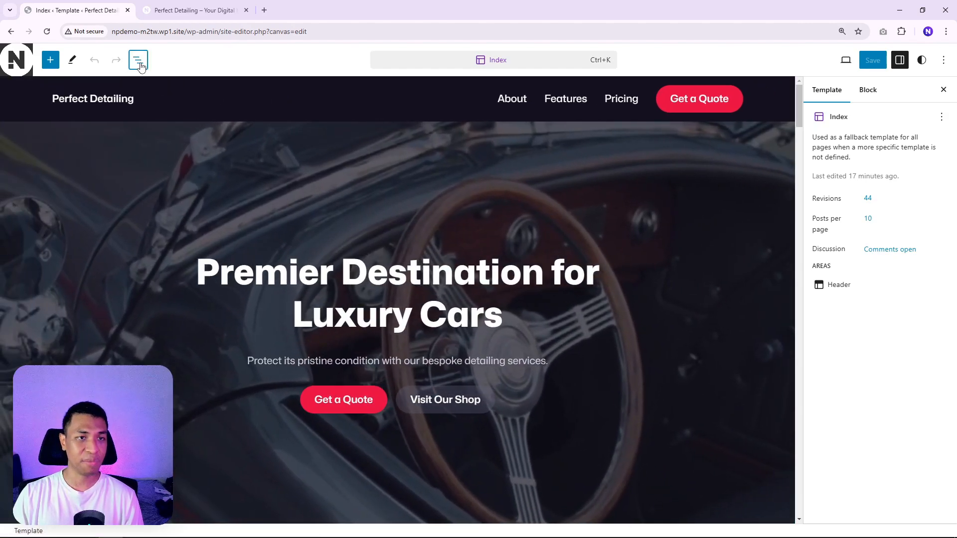
pyautogui.click(139, 61)
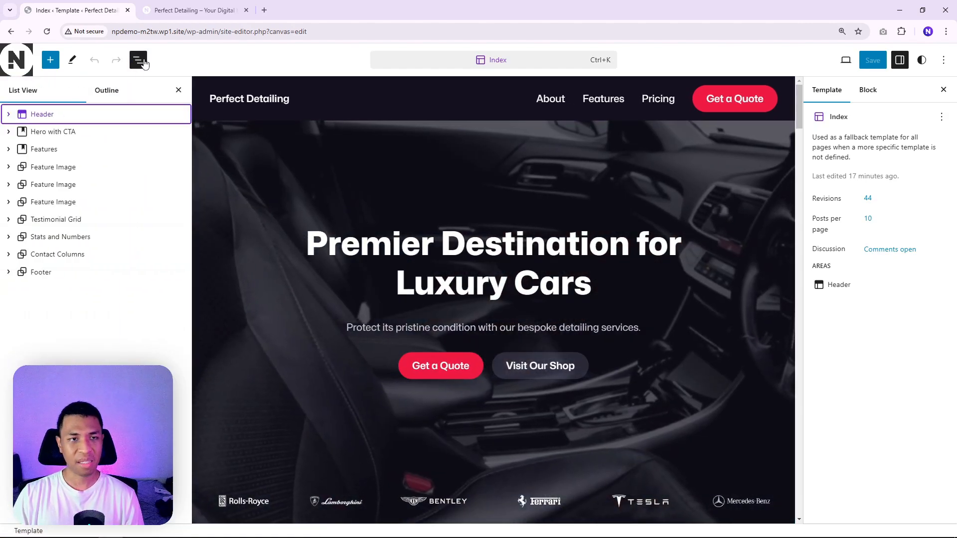
# Check the editor's general preferences for always opening List View, and keep the settings sidebar shown
pyautogui.click(944, 60)
pyautogui.click(812, 459)
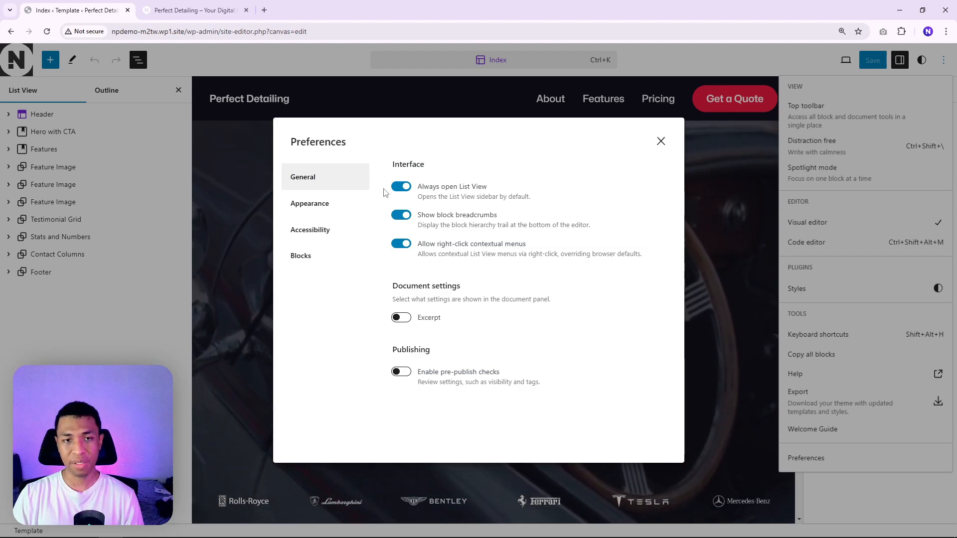
pyautogui.click(662, 142)
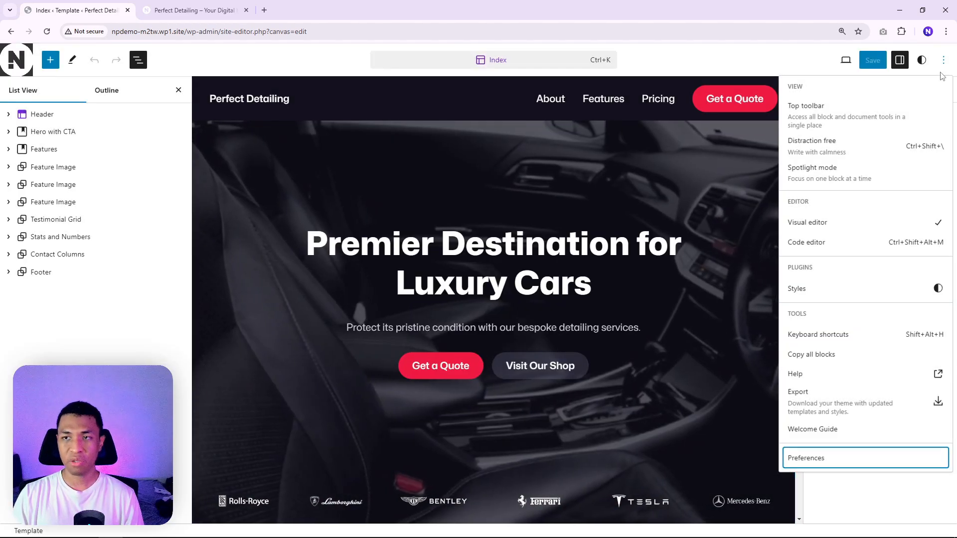
pyautogui.click(900, 61)
pyautogui.click(901, 63)
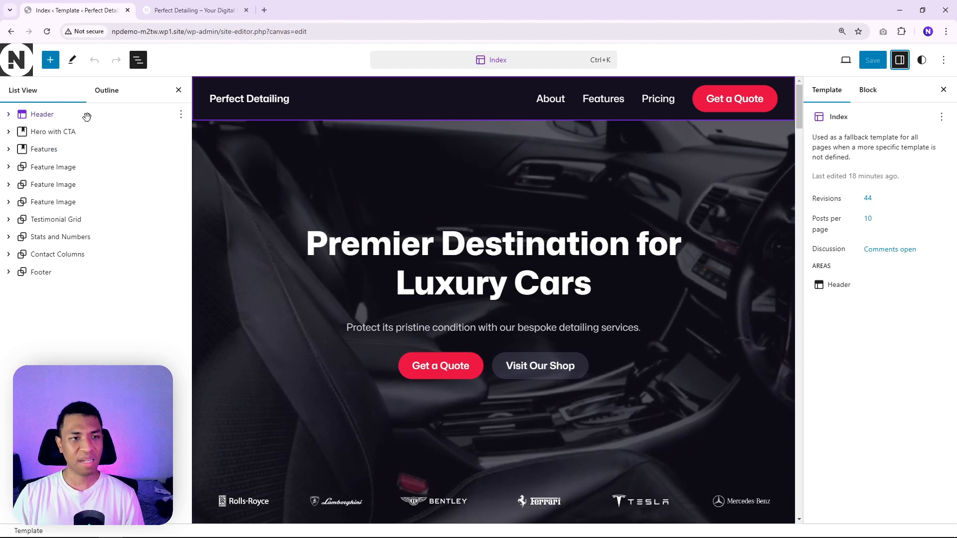
# Detach the Header template part from the Index template so it becomes a regular group
pyautogui.click(94, 111)
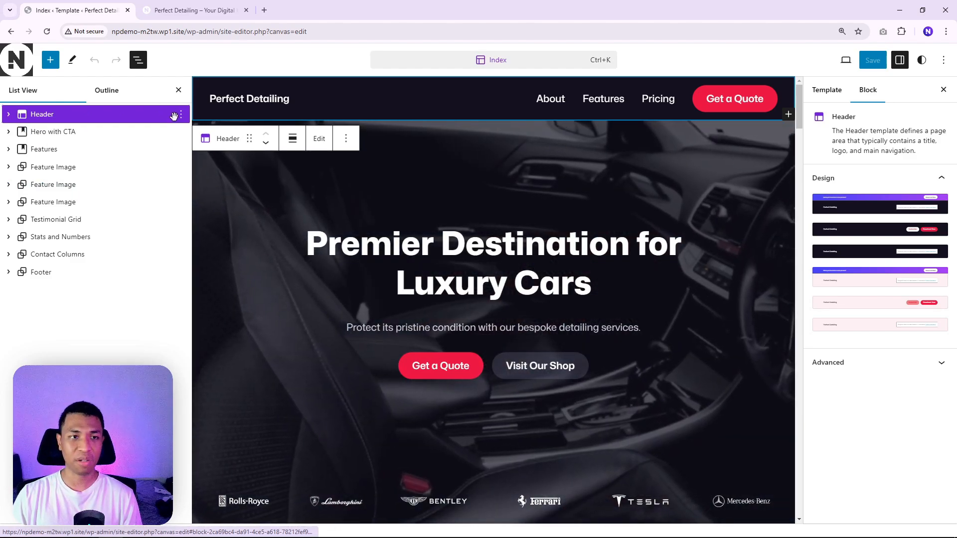
pyautogui.click(181, 116)
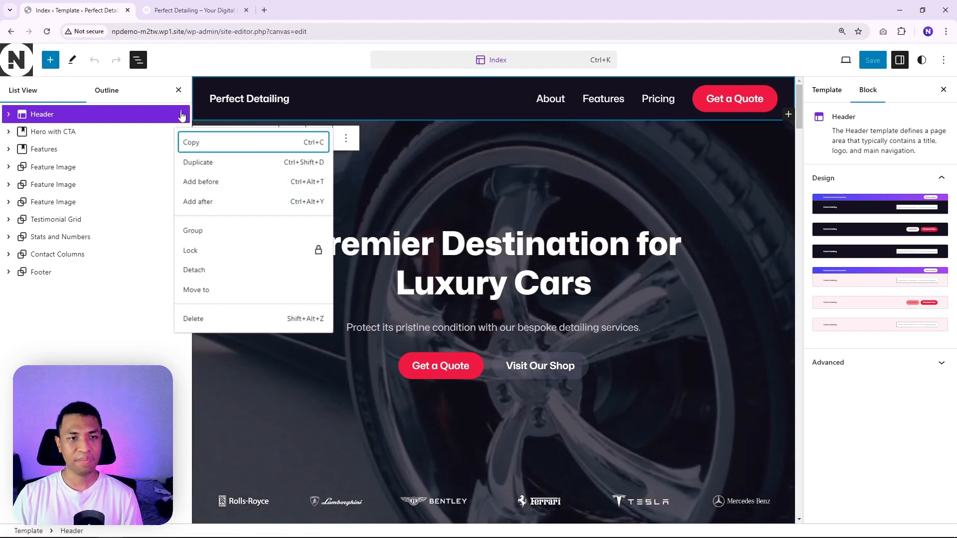
pyautogui.click(214, 270)
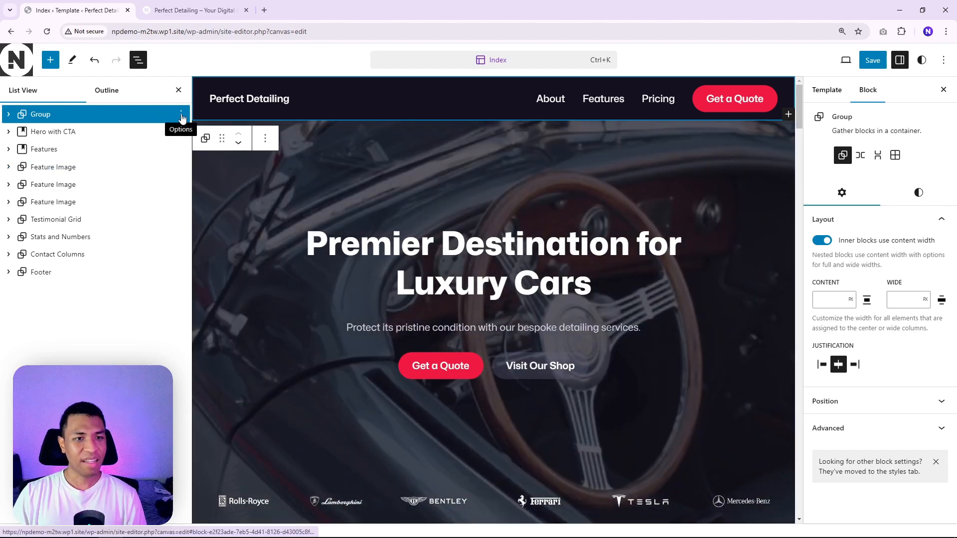
# Rename the detached header group as Transparent Header
pyautogui.click(181, 115)
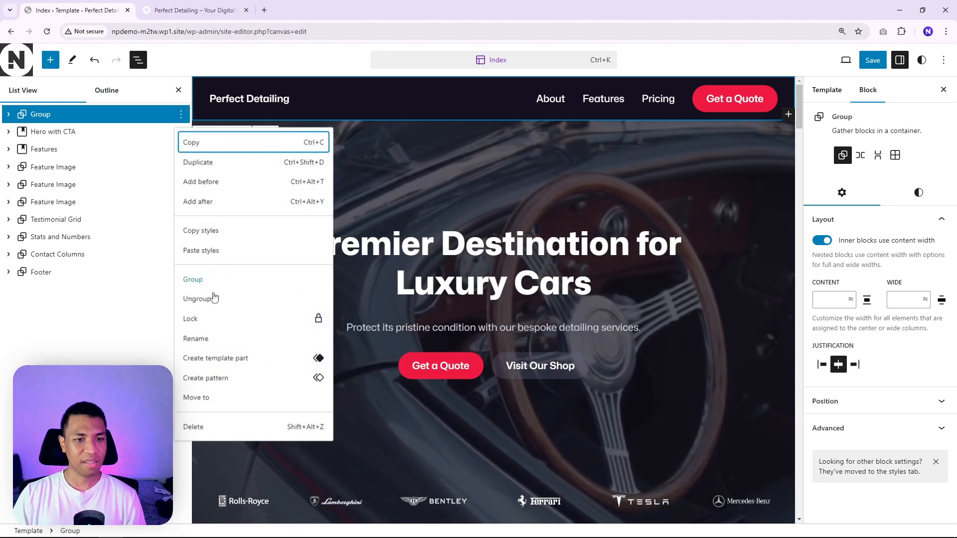
pyautogui.click(208, 343)
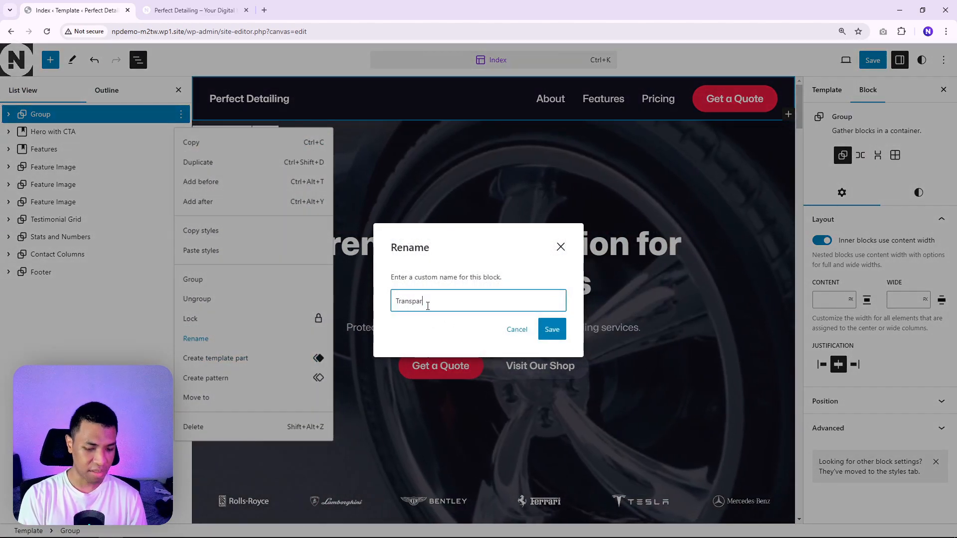
pyautogui.click(551, 329)
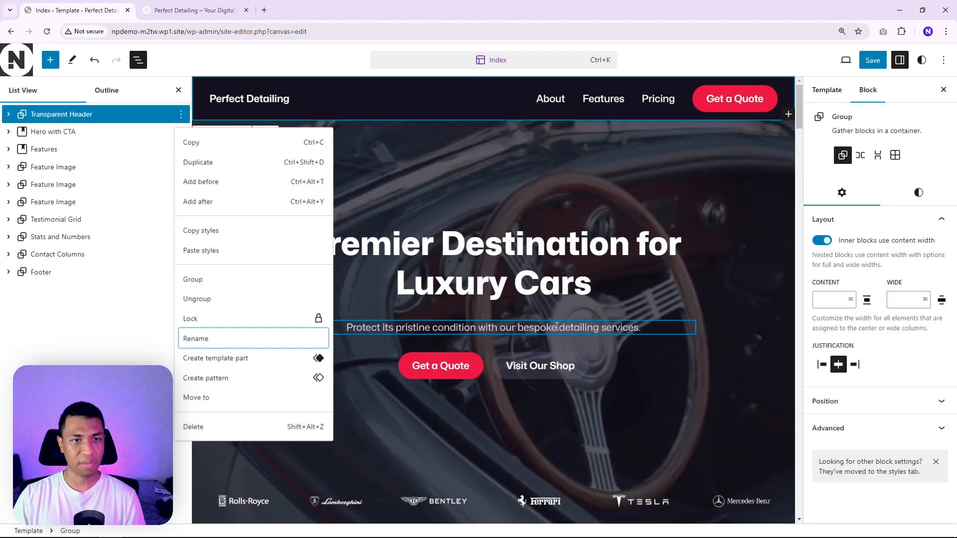
pyautogui.click(157, 106)
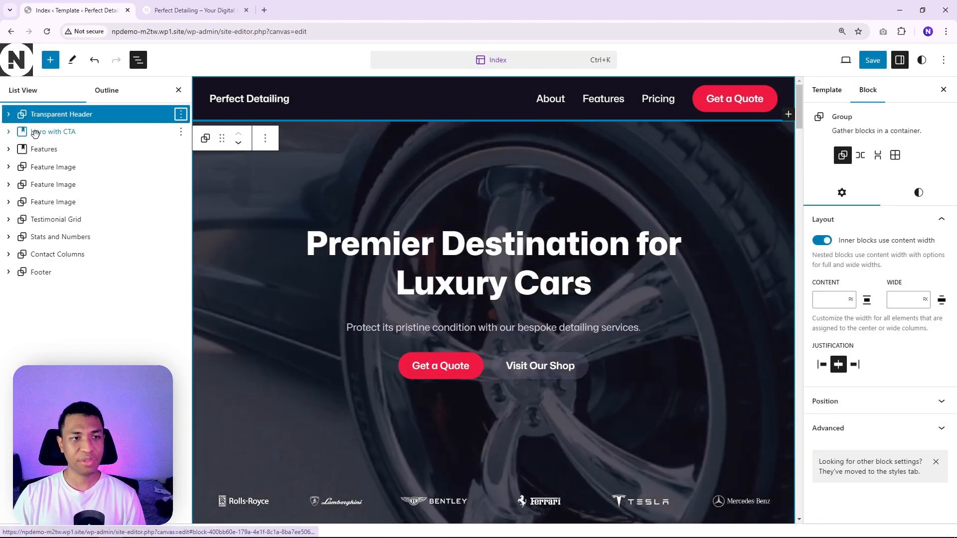
# Expand the Hero with CTA cover's nested groups and move Transparent Header inside the cover as its first block
pyautogui.click(9, 132)
pyautogui.click(21, 149)
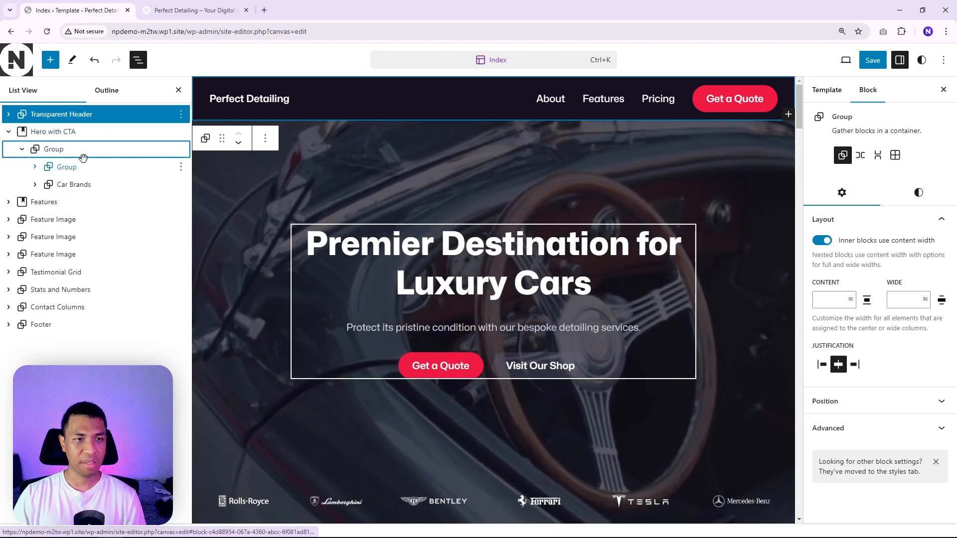
pyautogui.click(35, 167)
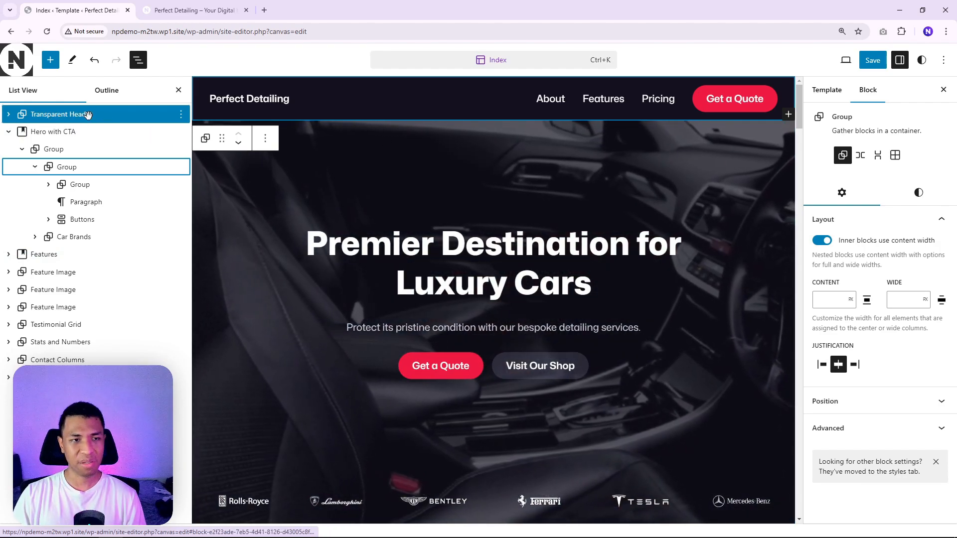
pyautogui.moveTo(68, 115); pyautogui.dragTo(51, 131)
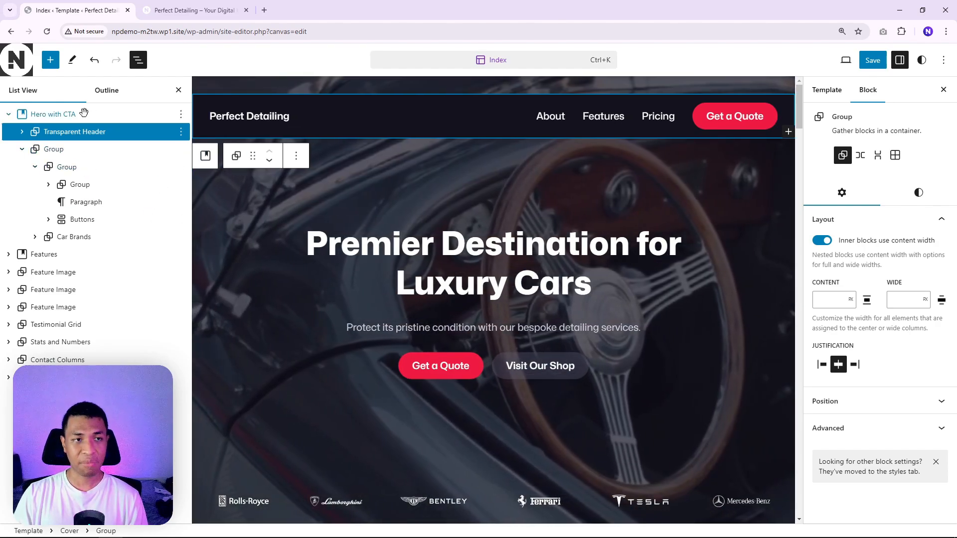
# Remove the Hero with CTA cover's top padding, adjusting that side separately
pyautogui.click(53, 114)
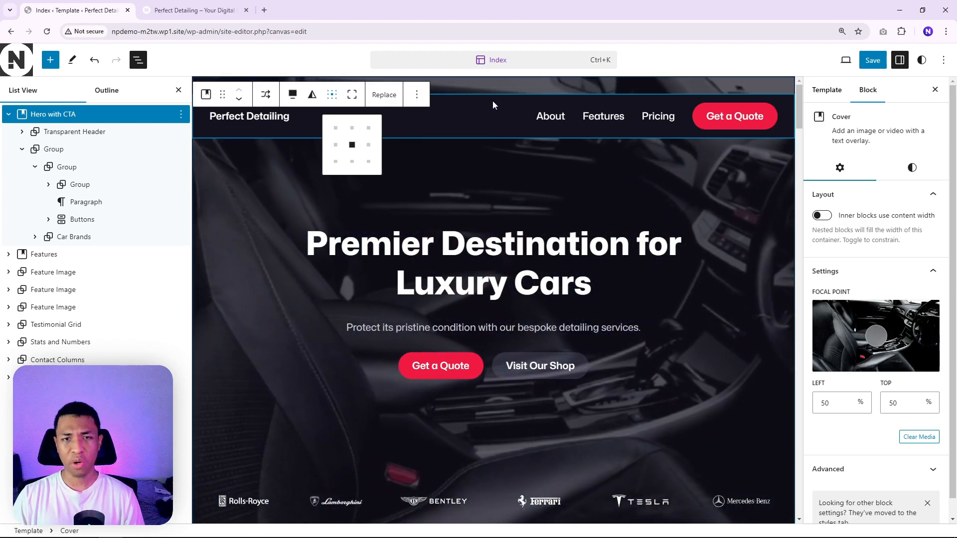
pyautogui.click(518, 87)
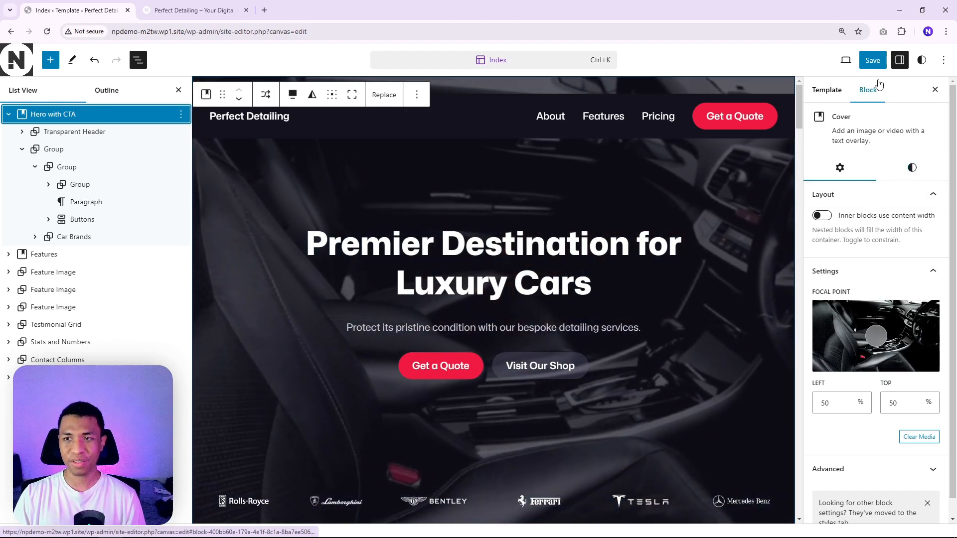
pyautogui.click(900, 60)
pyautogui.click(899, 59)
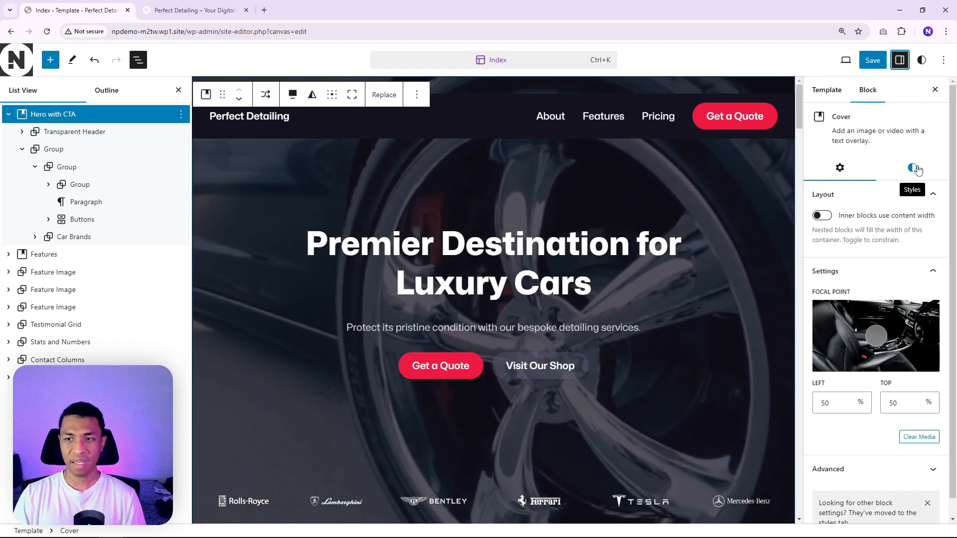
pyautogui.click(915, 168)
pyautogui.scroll(-5, 942, 358)
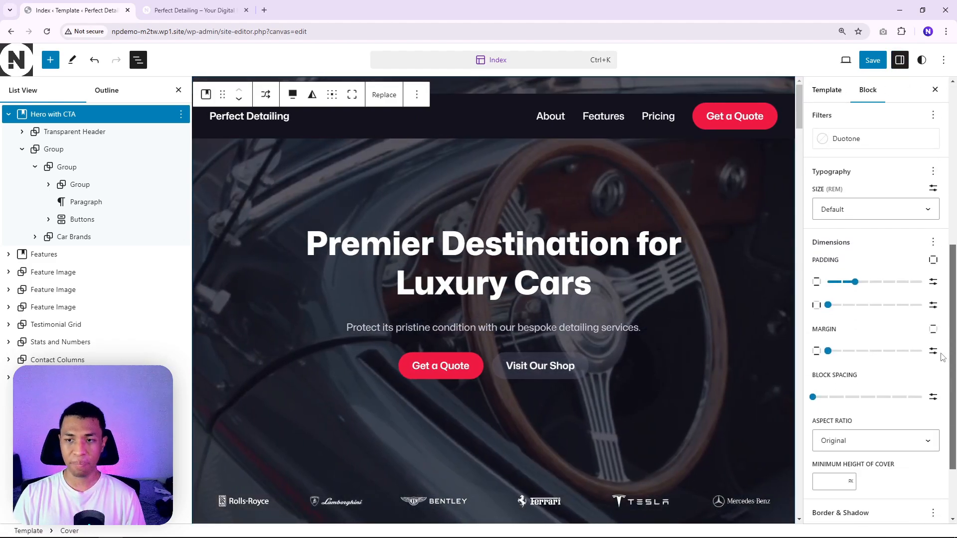
pyautogui.click(933, 260)
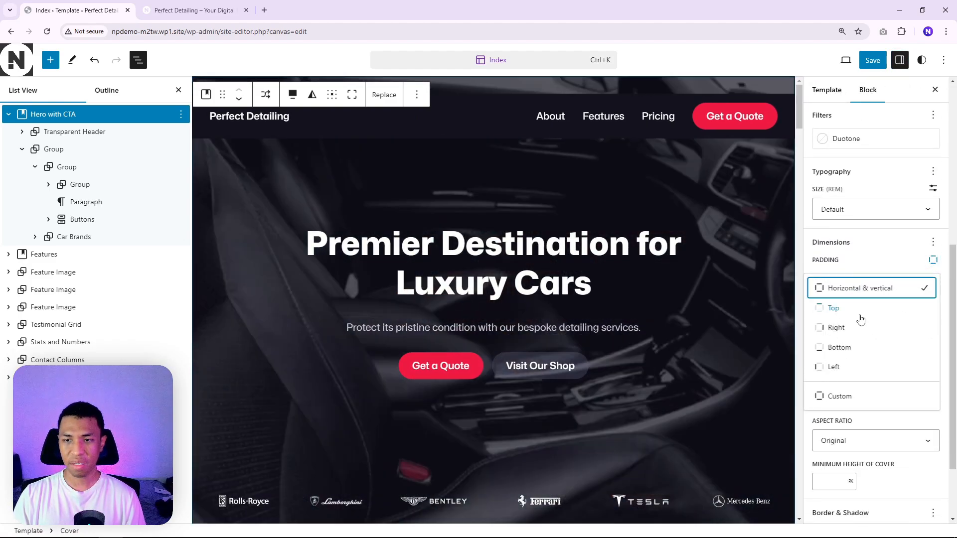
pyautogui.click(848, 308)
pyautogui.moveTo(846, 282); pyautogui.dragTo(805, 287)
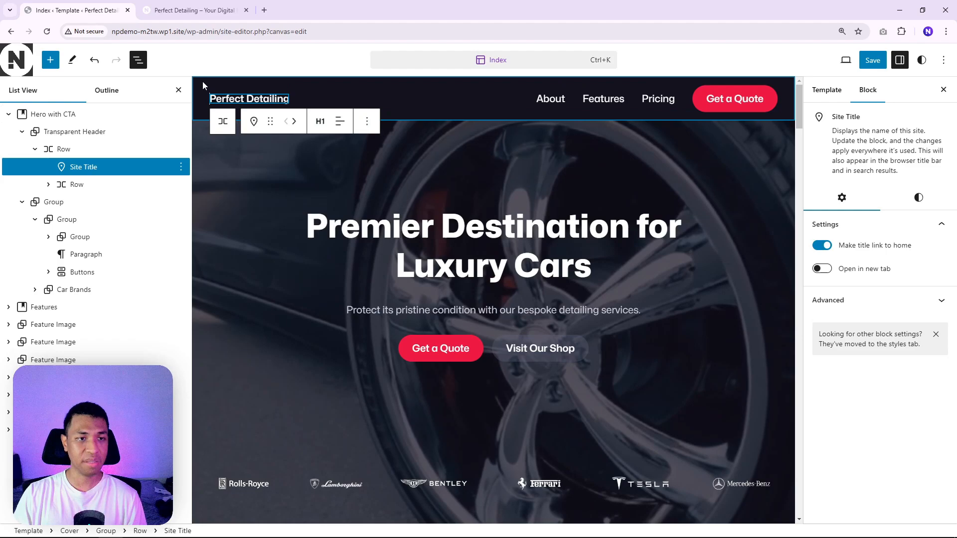
# Make the Transparent Header group's background fully transparent with the custom colour #14111F00
pyautogui.click(202, 82)
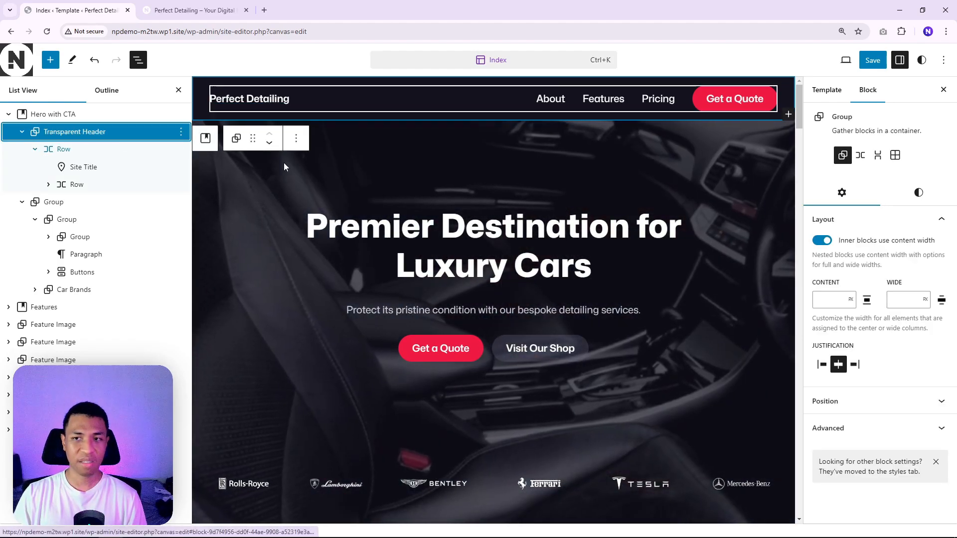
pyautogui.click(933, 196)
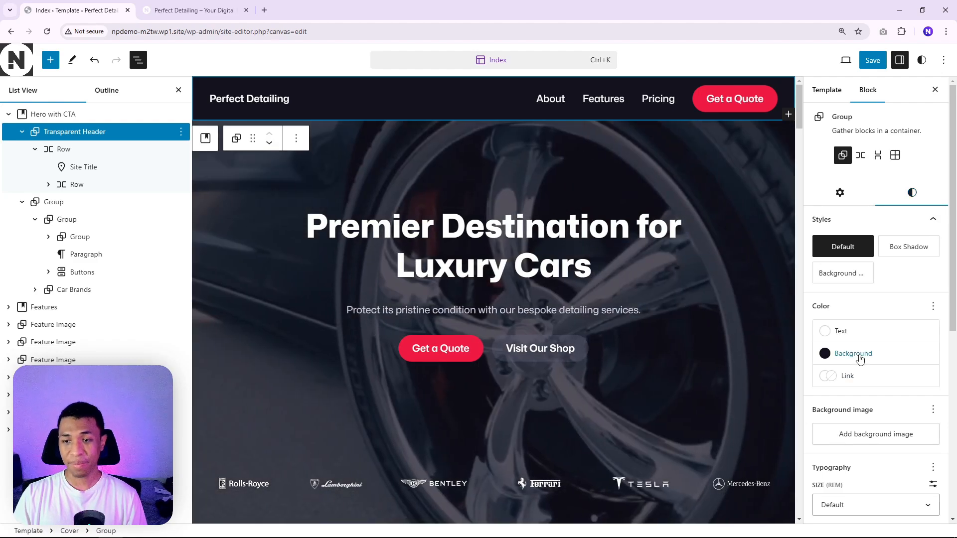
pyautogui.click(858, 355)
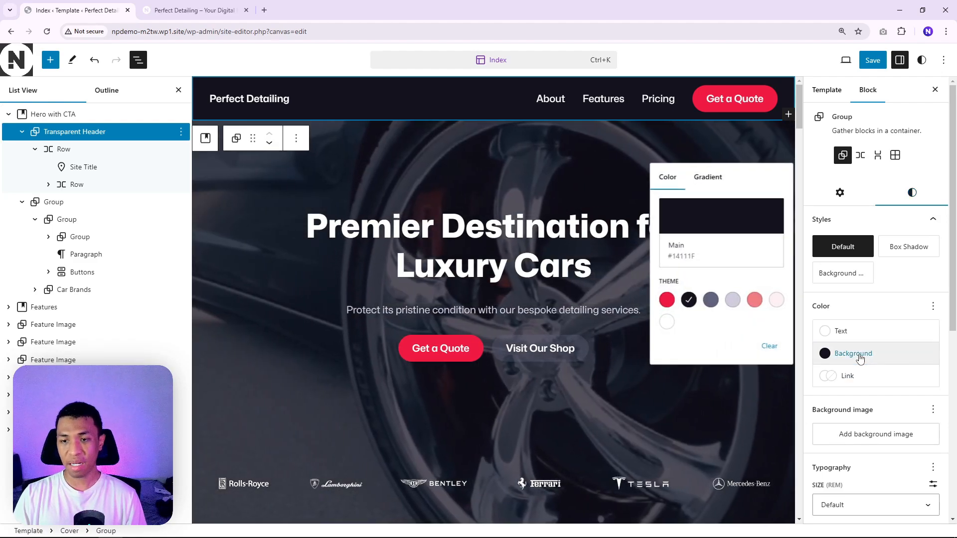
pyautogui.click(717, 223)
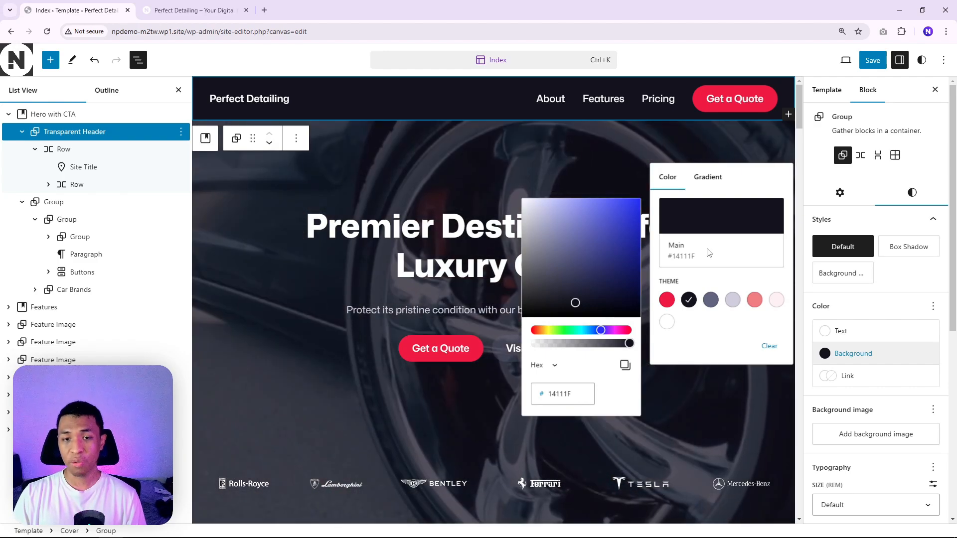
pyautogui.moveTo(635, 340); pyautogui.dragTo(532, 342)
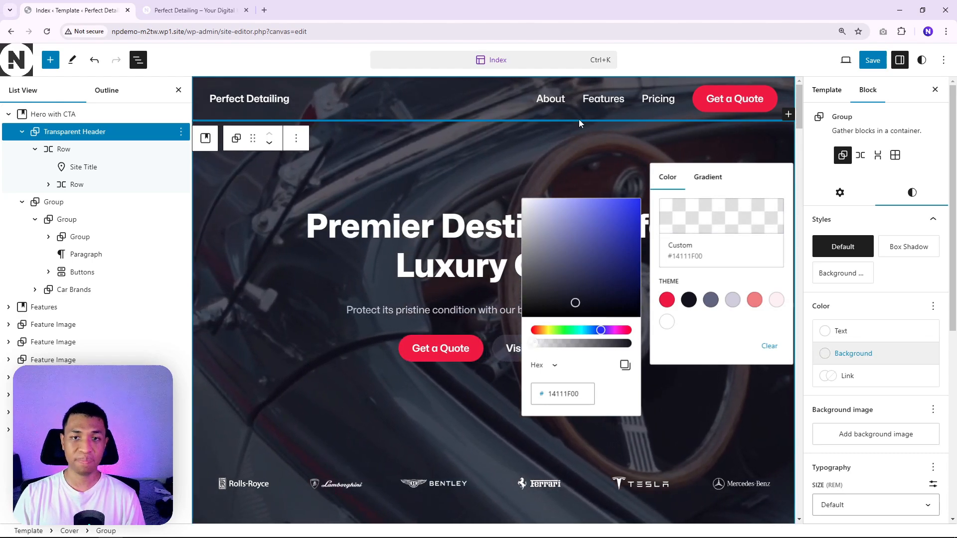
pyautogui.click(477, 146)
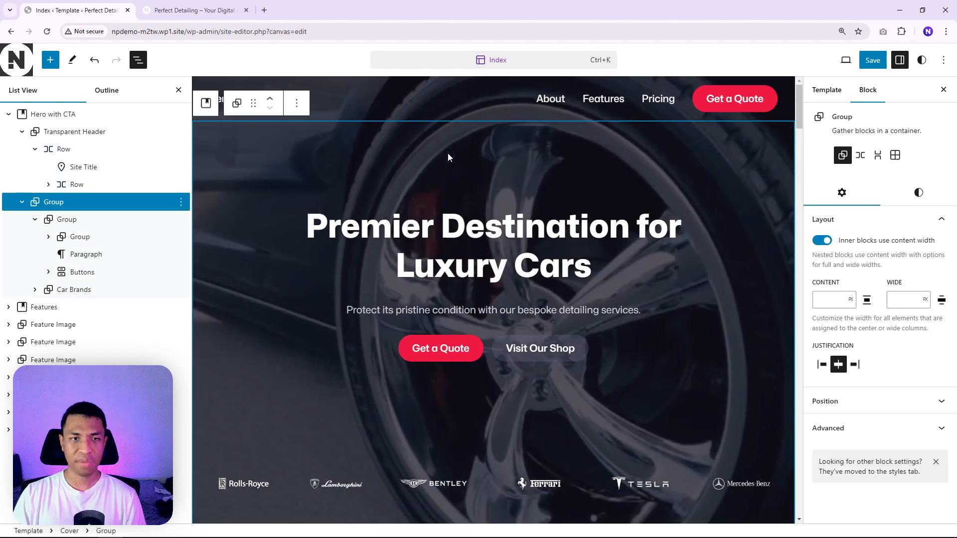
# Save the Index template and open the live site in a new tab
pyautogui.click(873, 65)
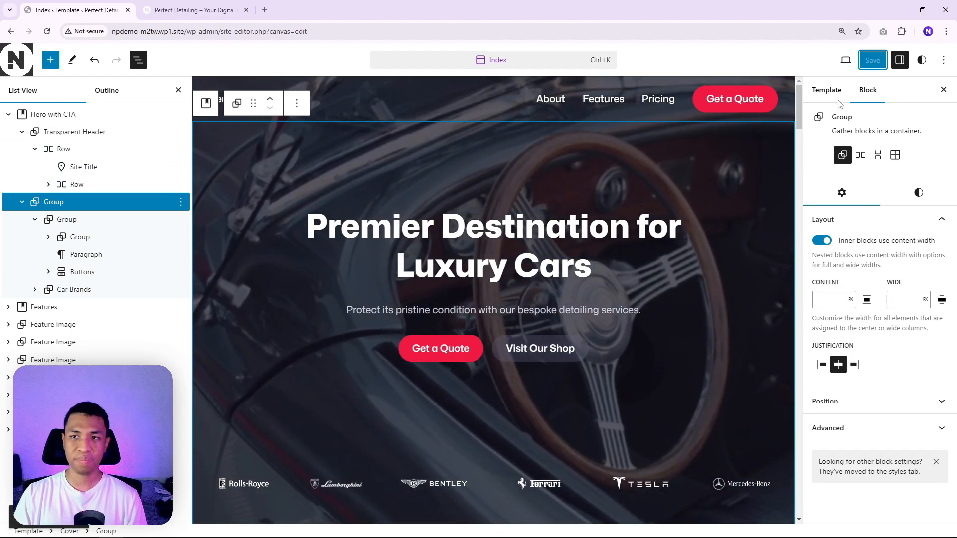
pyautogui.click(845, 60)
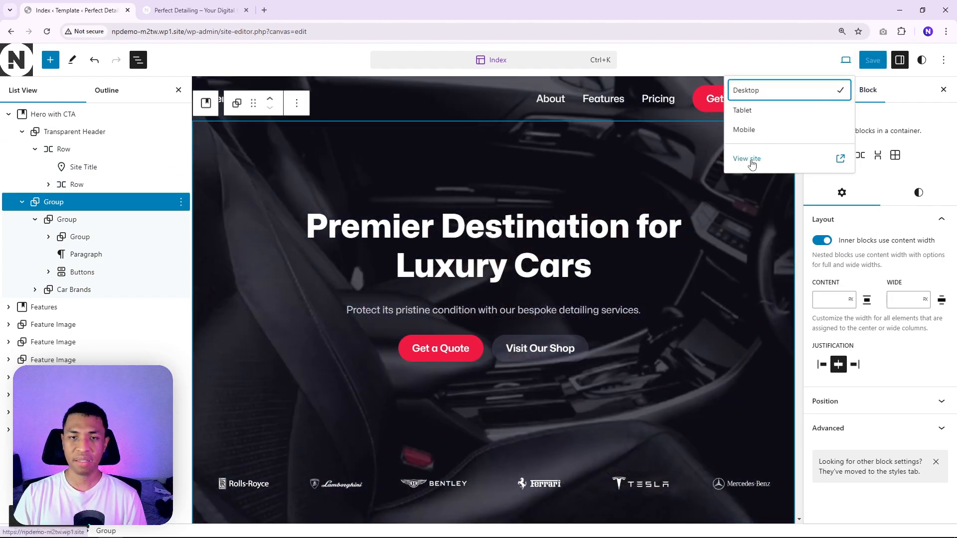
pyautogui.click(752, 164)
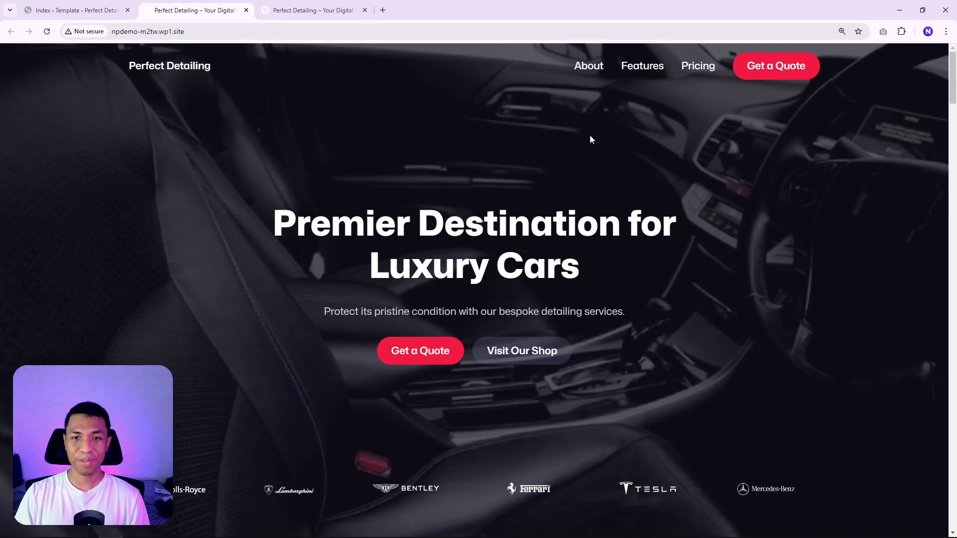
# Compare the header on the two open live site pages, and return to the template editor
pyautogui.moveTo(951, 73)
pyautogui.mouseDown()
pyautogui.moveTo(952, 105)
pyautogui.moveTo(948, 69)
pyautogui.mouseUp()
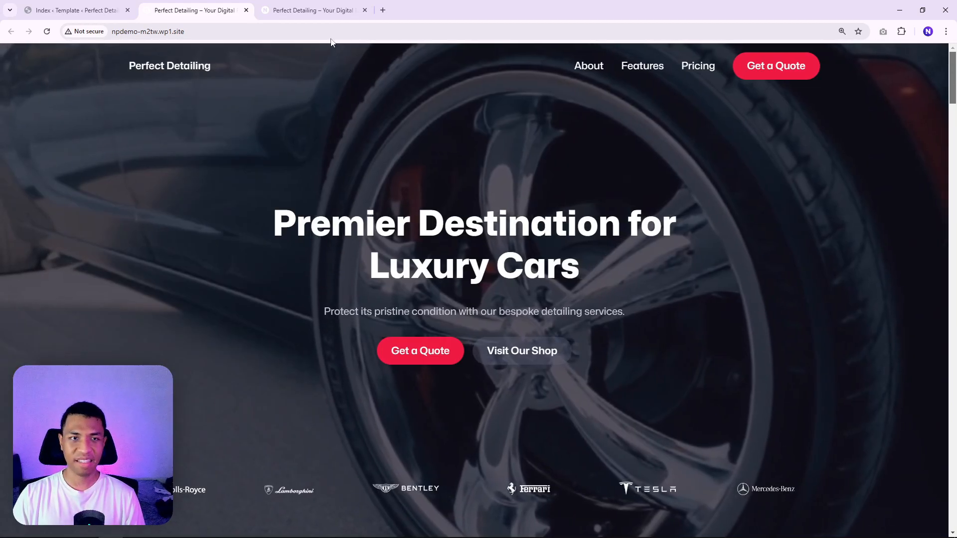
pyautogui.click(313, 10)
pyautogui.click(209, 10)
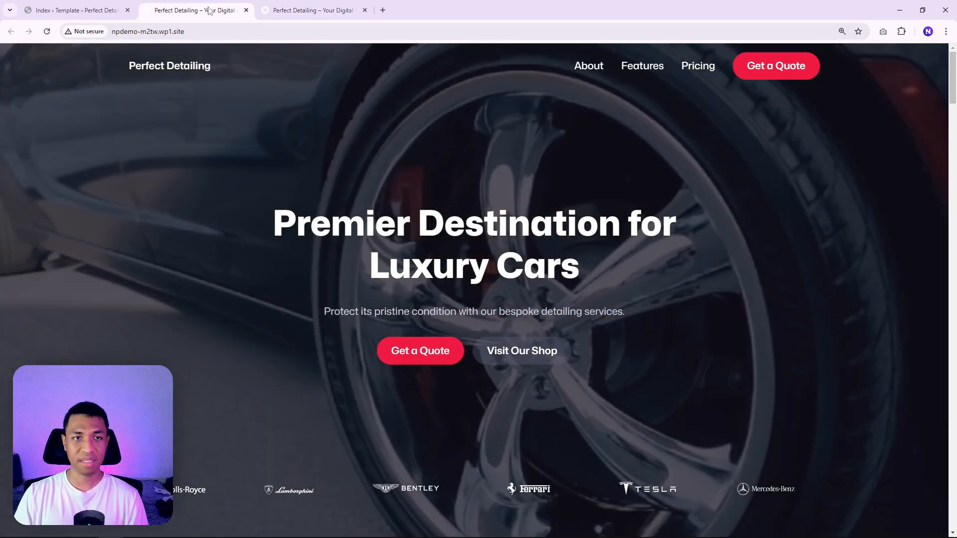
pyautogui.click(91, 10)
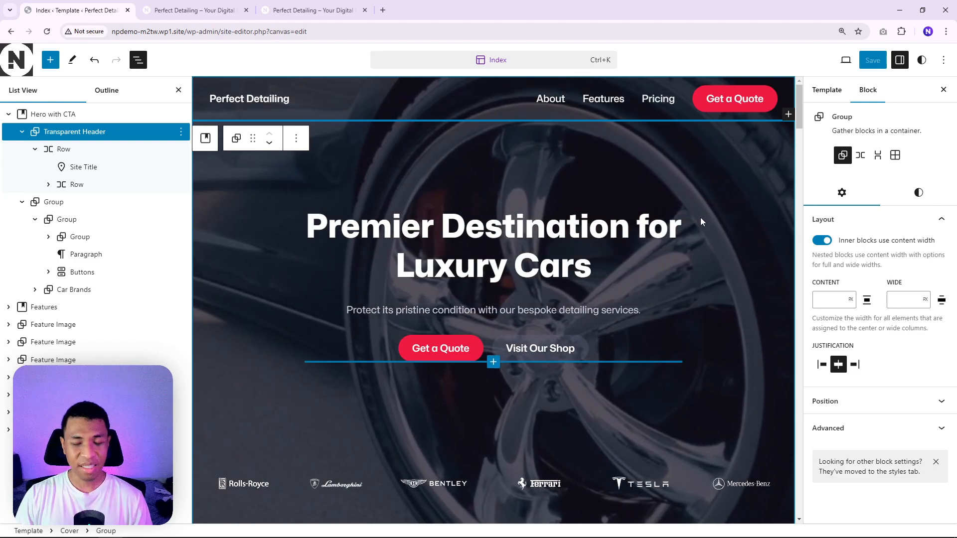